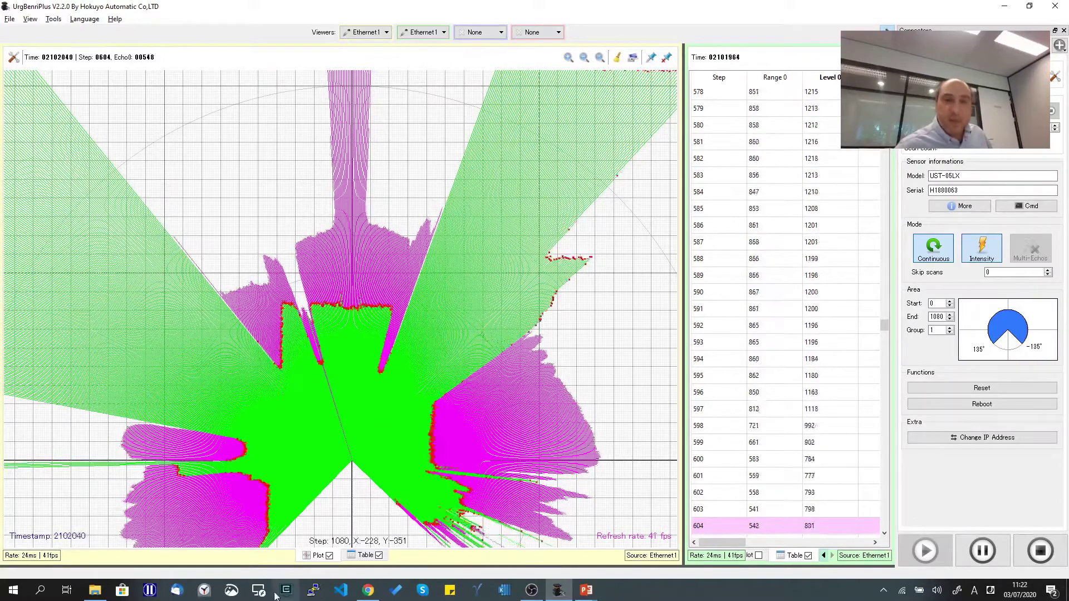
Step: View the Benri Information Page's download links for URG Benri Plus and Lite in Chrome, then return to UrgBenriPlus
click(367, 592)
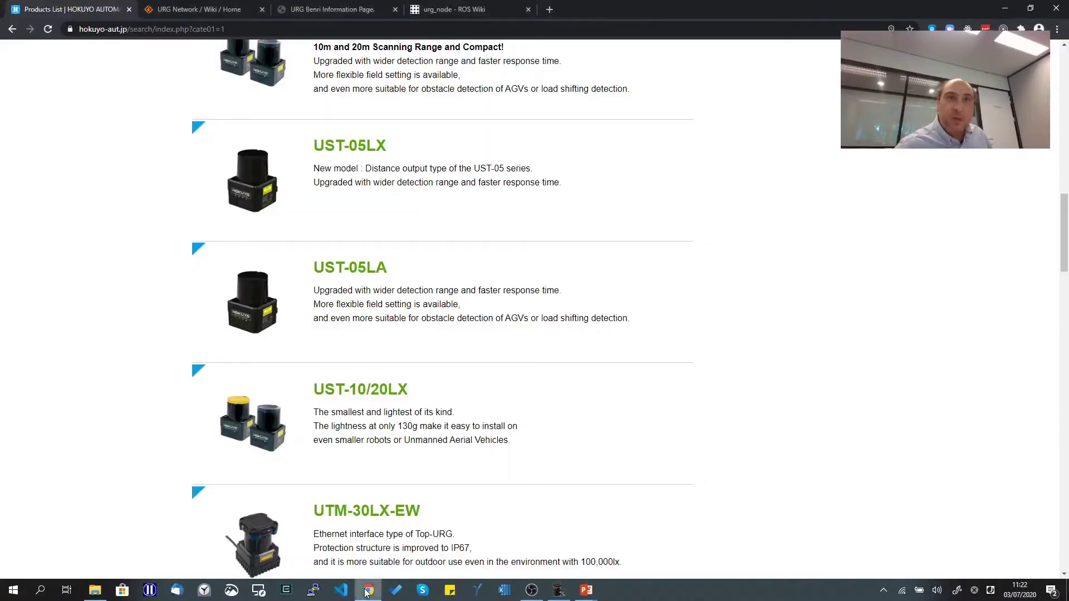
click(335, 12)
scroll(204, 90, up, 4)
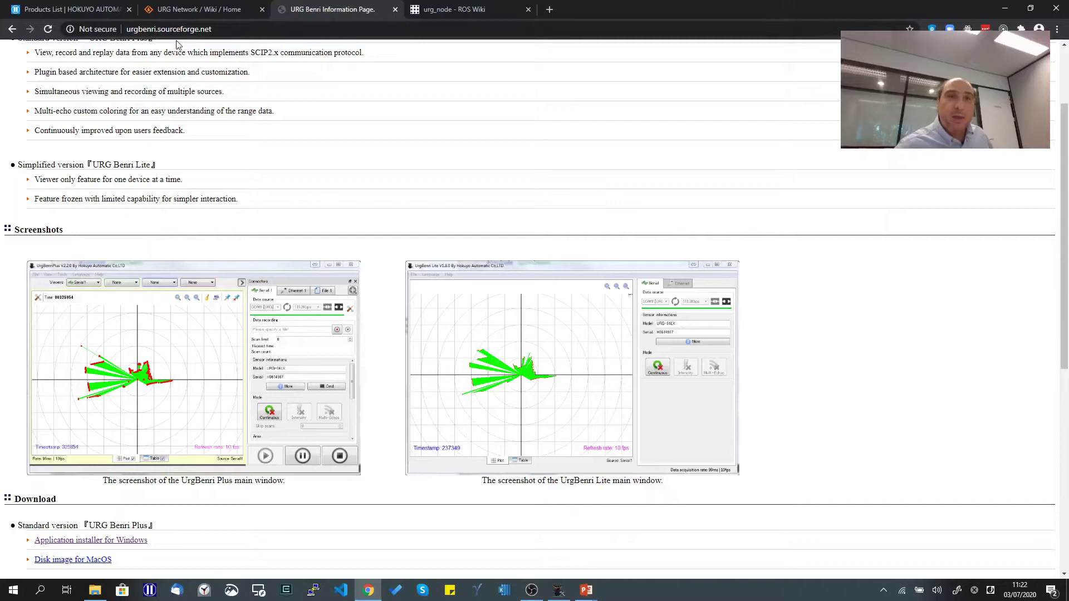
scroll(317, 419, down, 2)
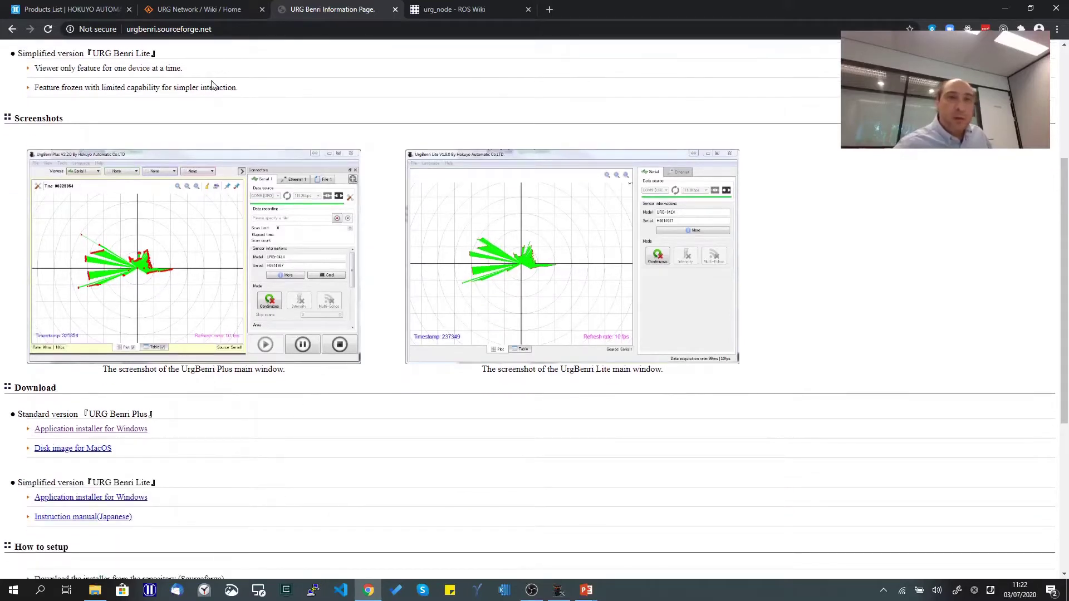
click(559, 591)
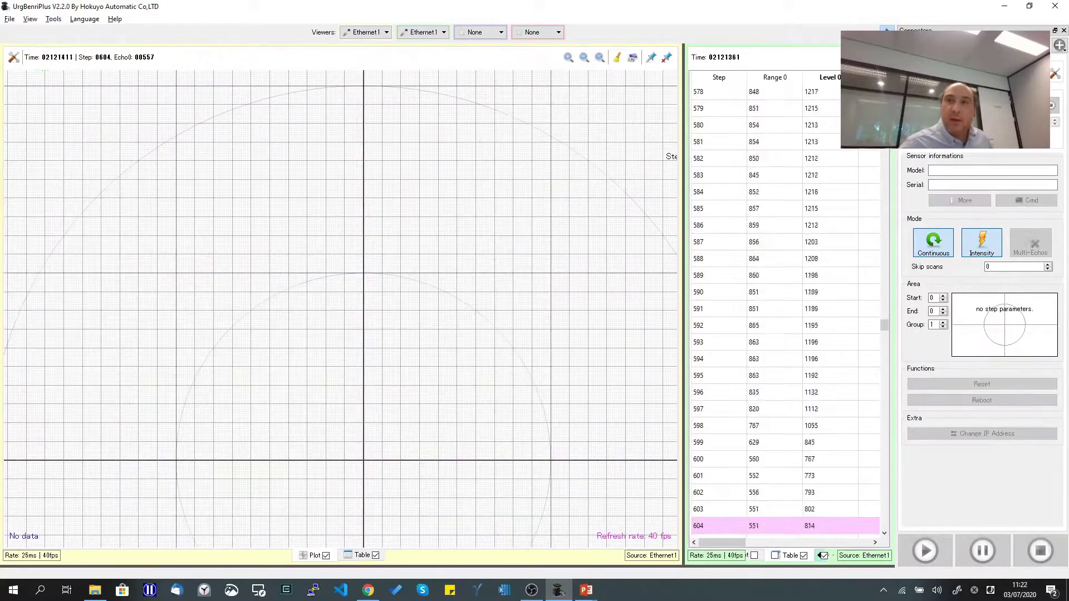
Step: Zoom out the live UST-05LX scan plot and drag it upward to recentre the room
click(868, 84)
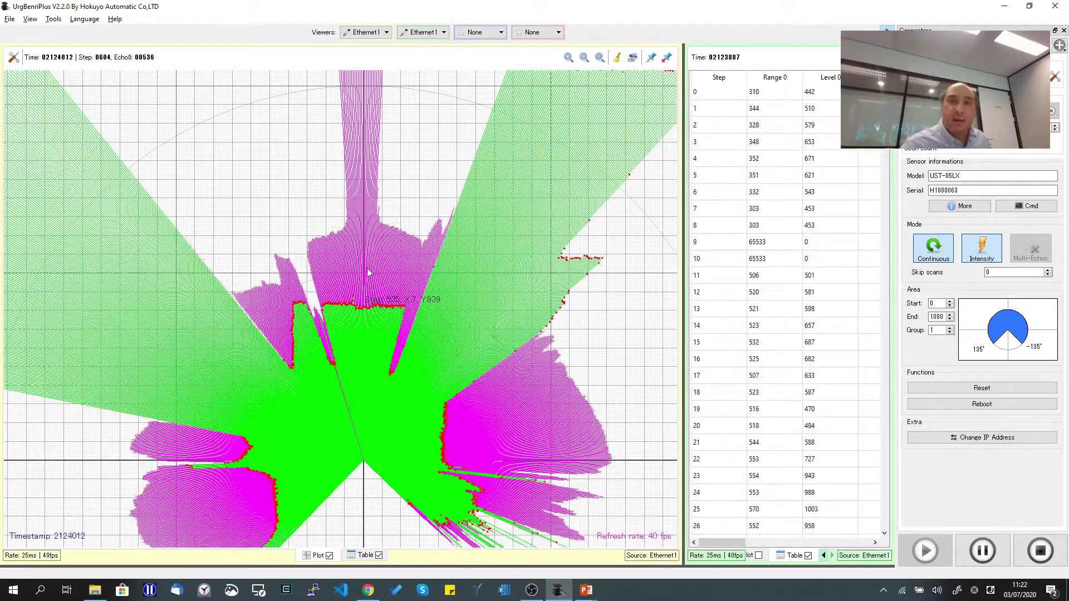
scroll(367, 273, down, 1)
scroll(344, 353, down, 1)
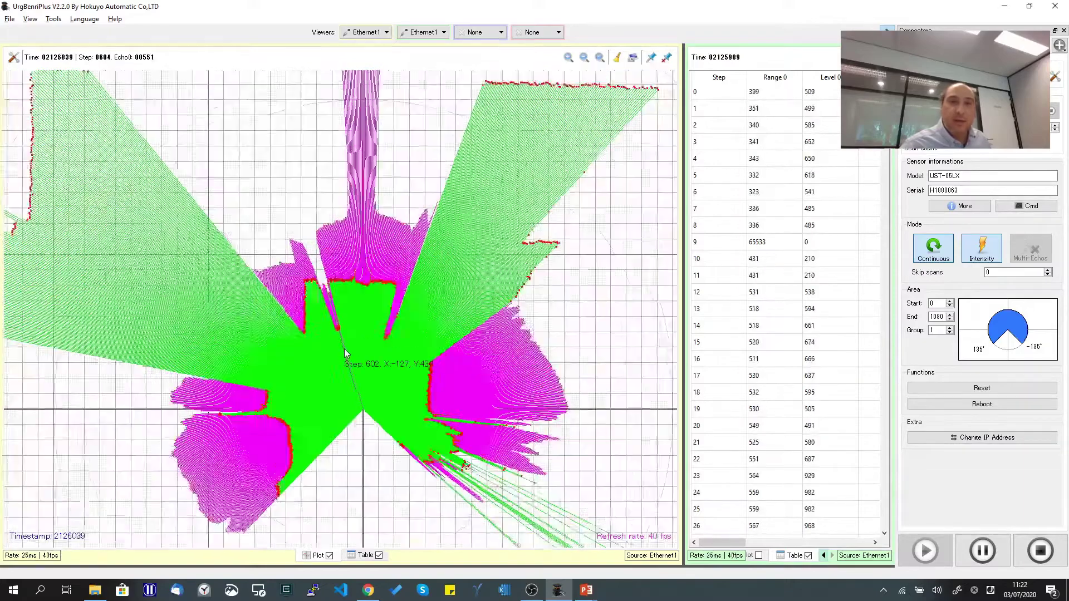
scroll(344, 351, up, 2)
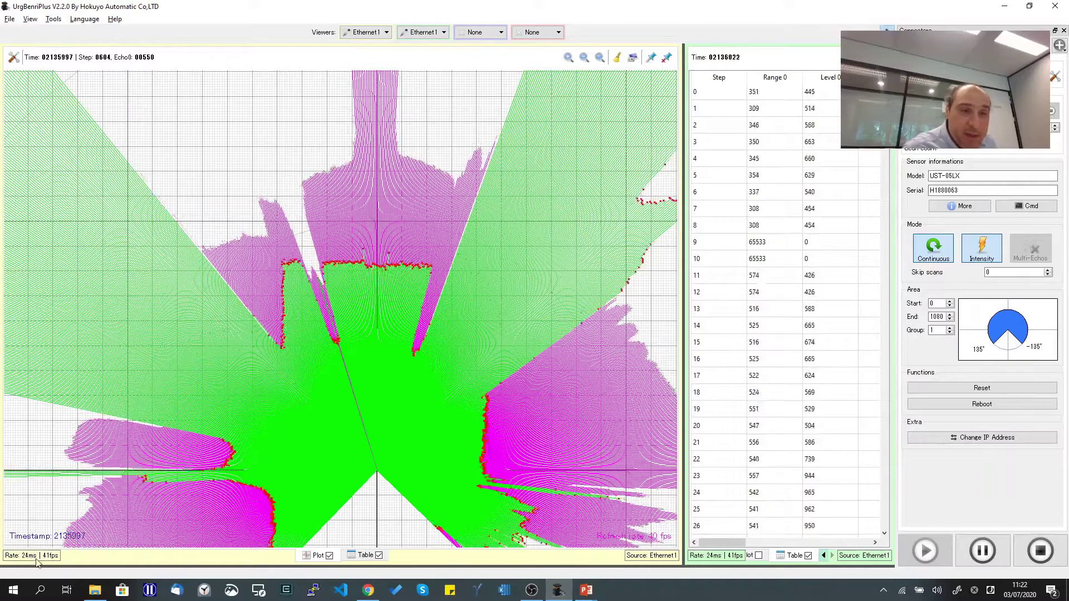
drag(366, 368, 369, 346)
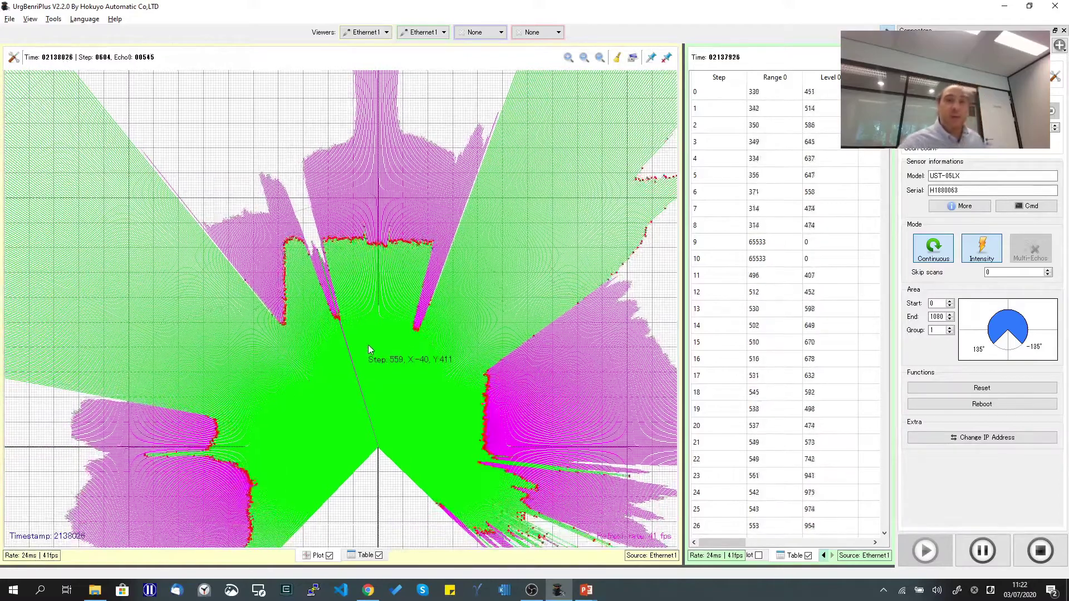
scroll(378, 334, up, 1)
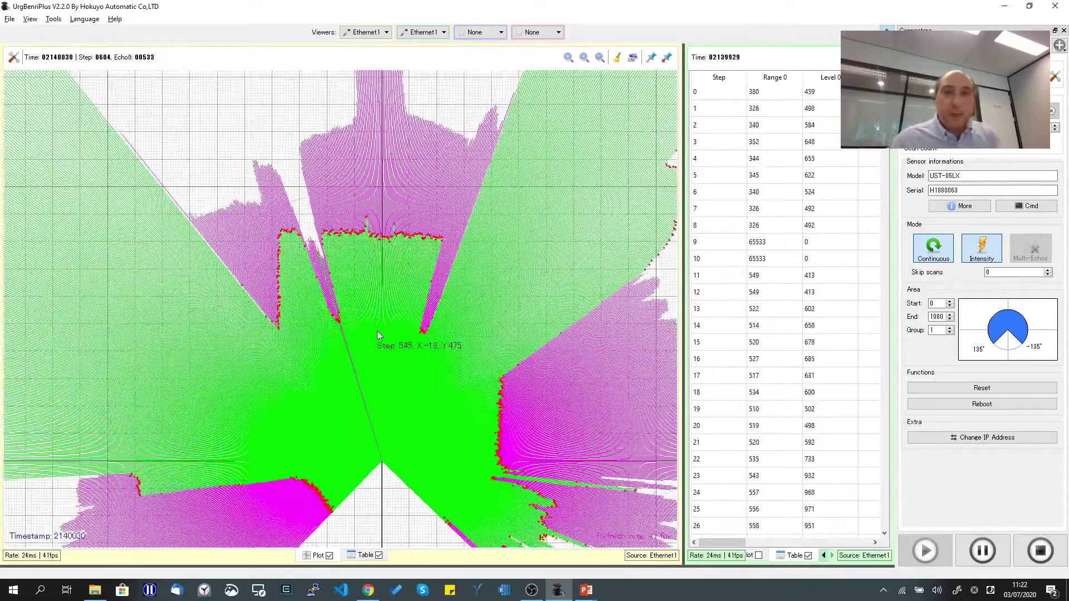
scroll(367, 332, down, 5)
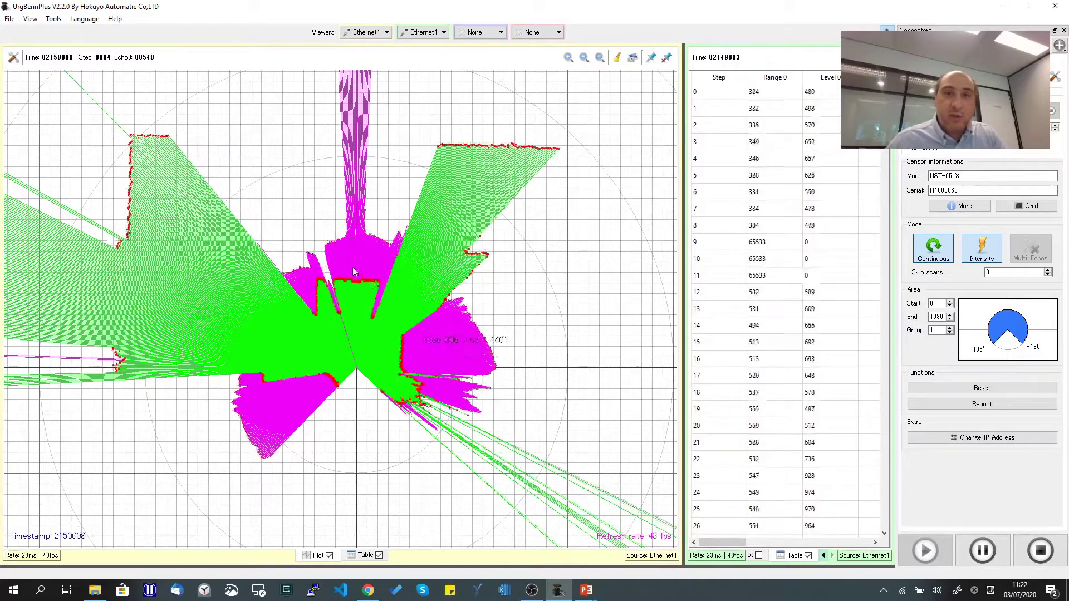
Step: Zoom the scan plot and select the long magenta spike to list step 536's range and intensity
scroll(345, 300, down, 2)
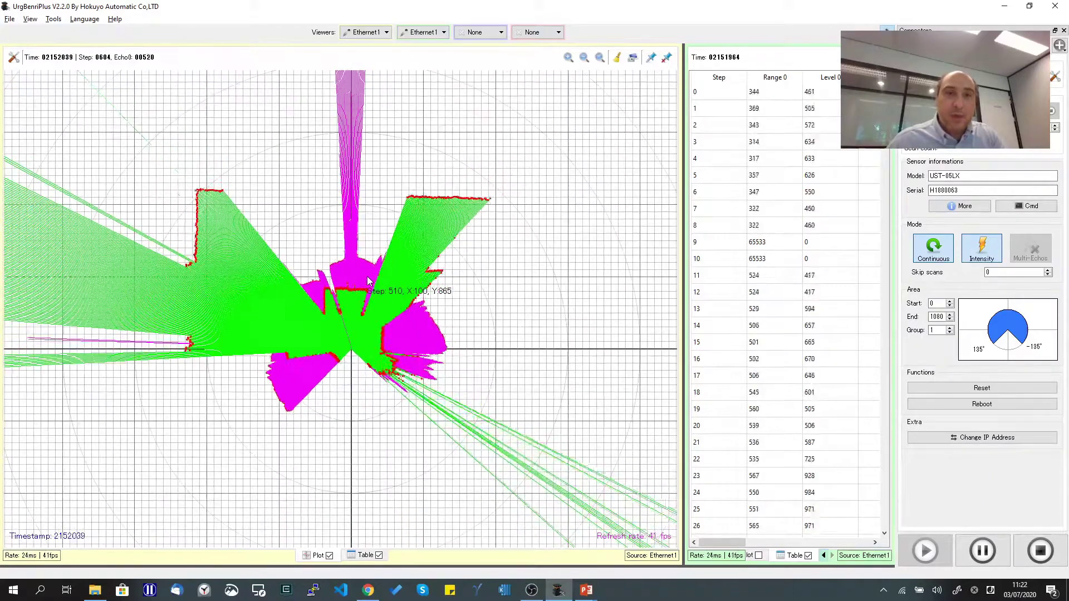
scroll(367, 280, up, 3)
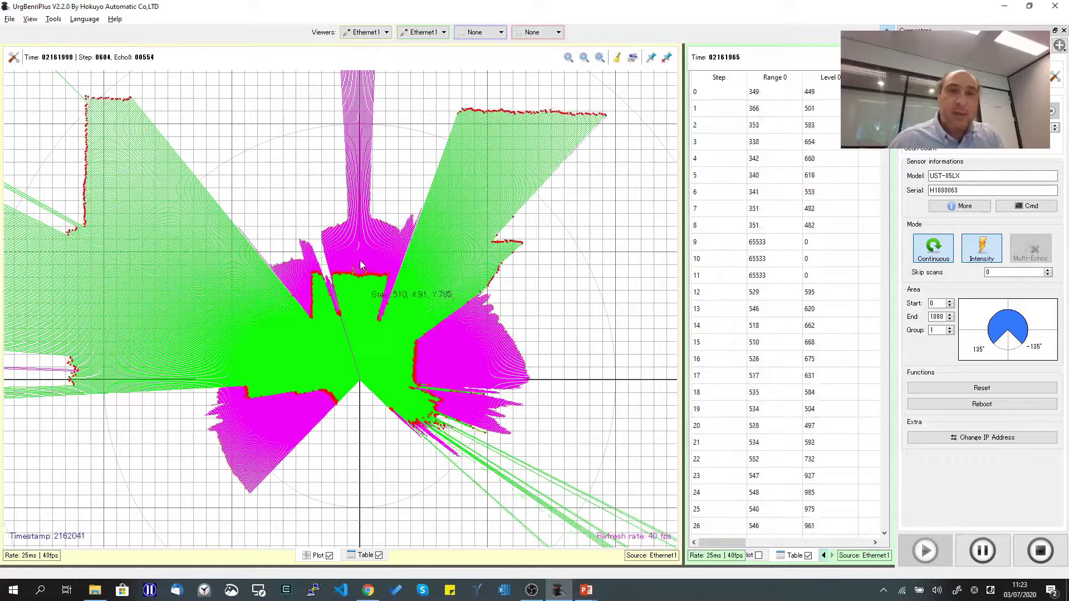
scroll(360, 256, down, 4)
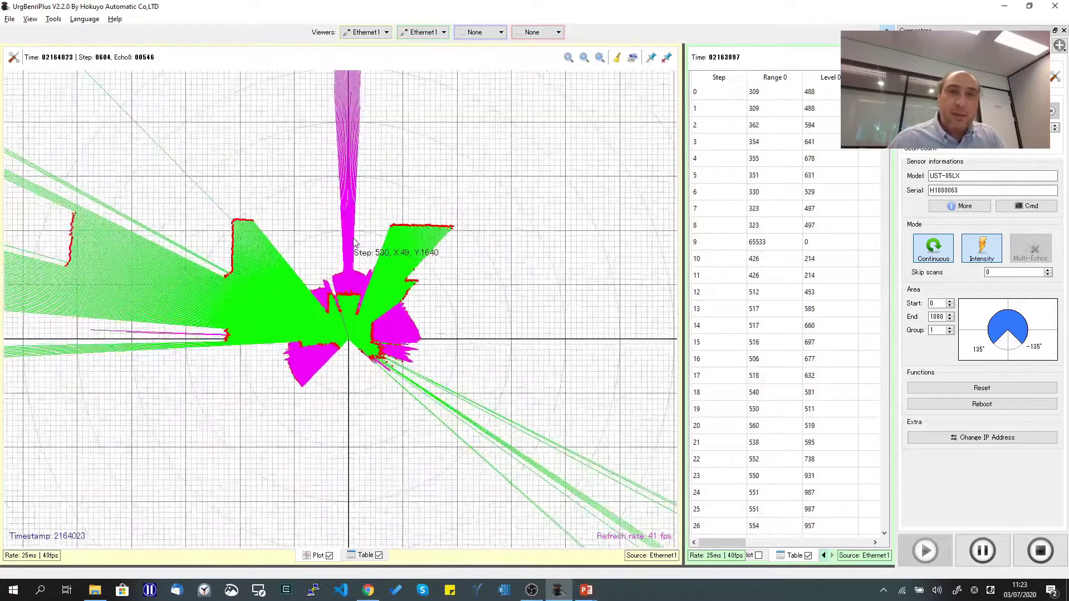
scroll(355, 242, down, 3)
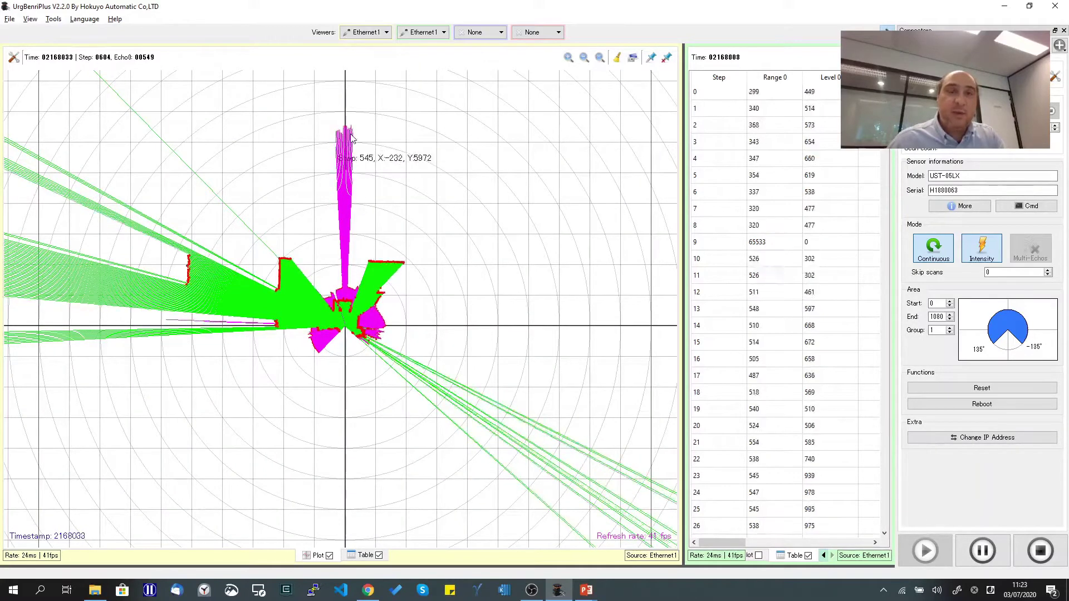
scroll(354, 166, up, 3)
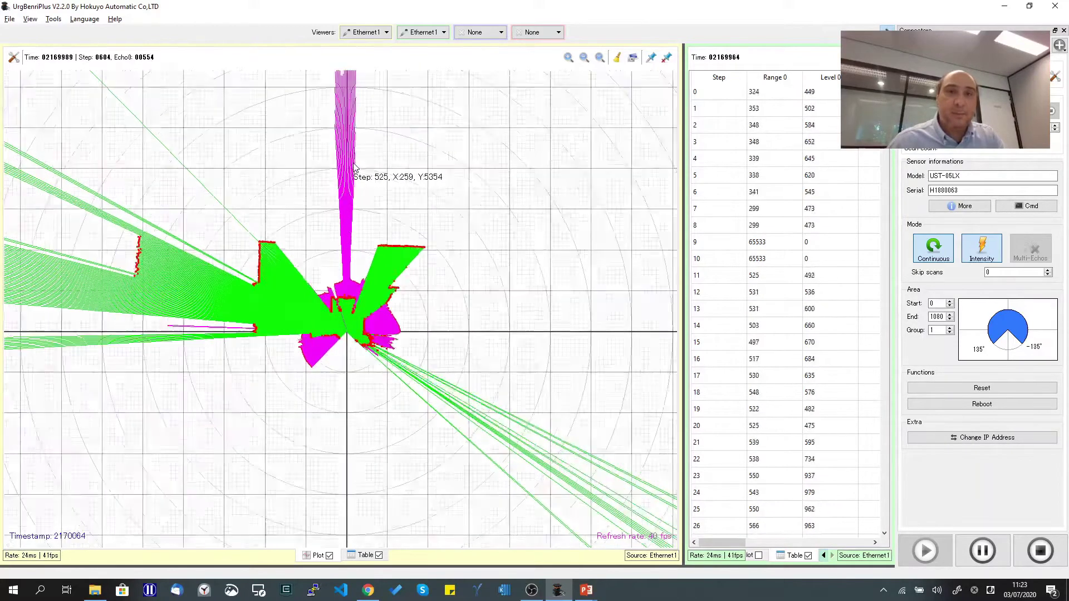
click(354, 218)
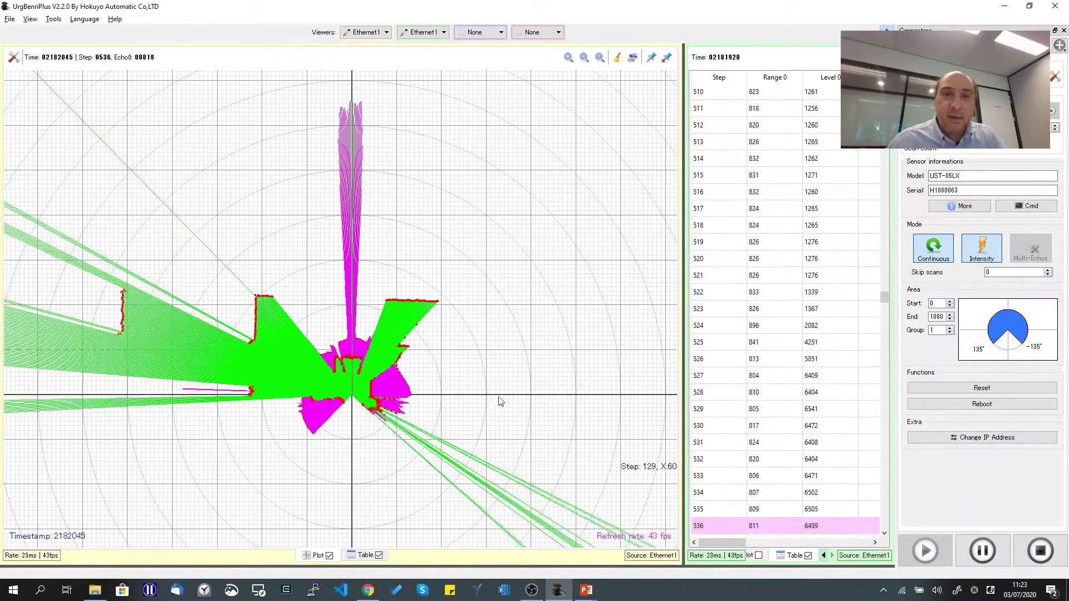
Step: Zoom in and select scan step 605, then step 464, in the range table
scroll(377, 375, up, 4)
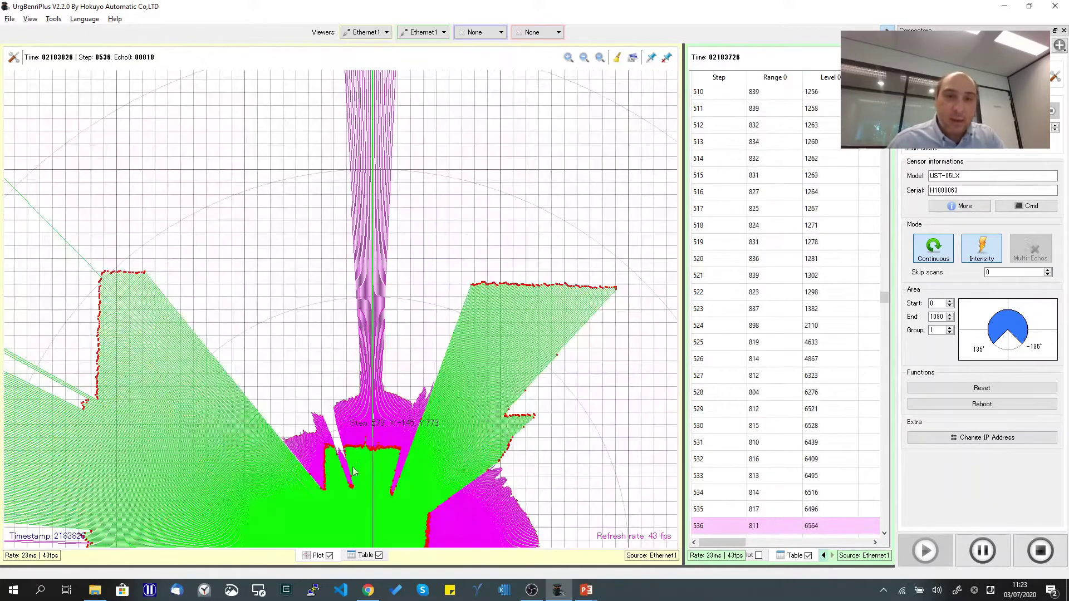
click(350, 480)
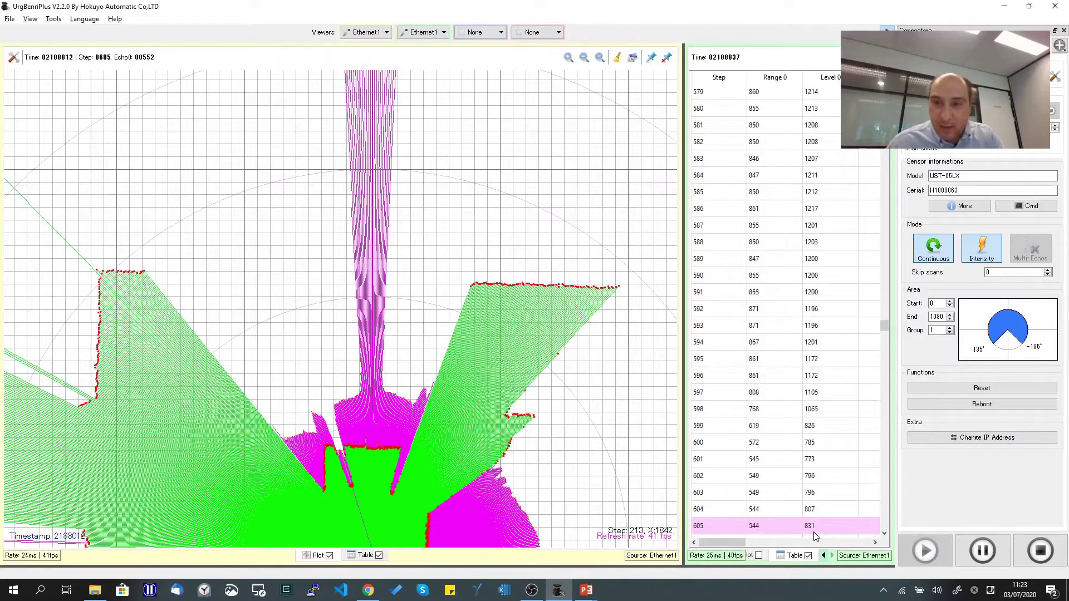
click(404, 464)
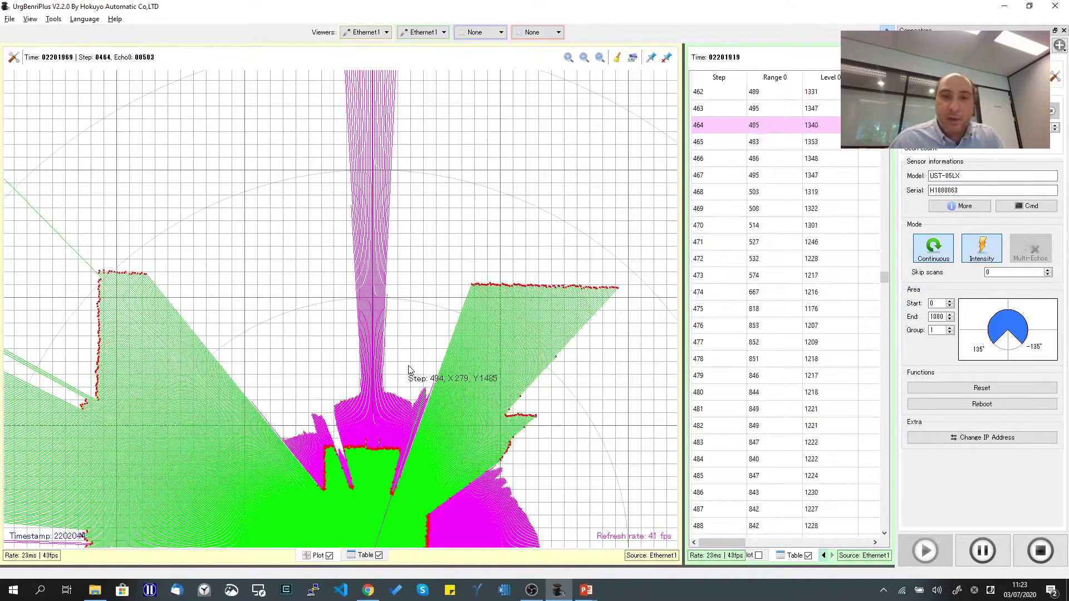
Step: Zoom the scan plot and shift the view up and to the right
scroll(399, 372, down, 1)
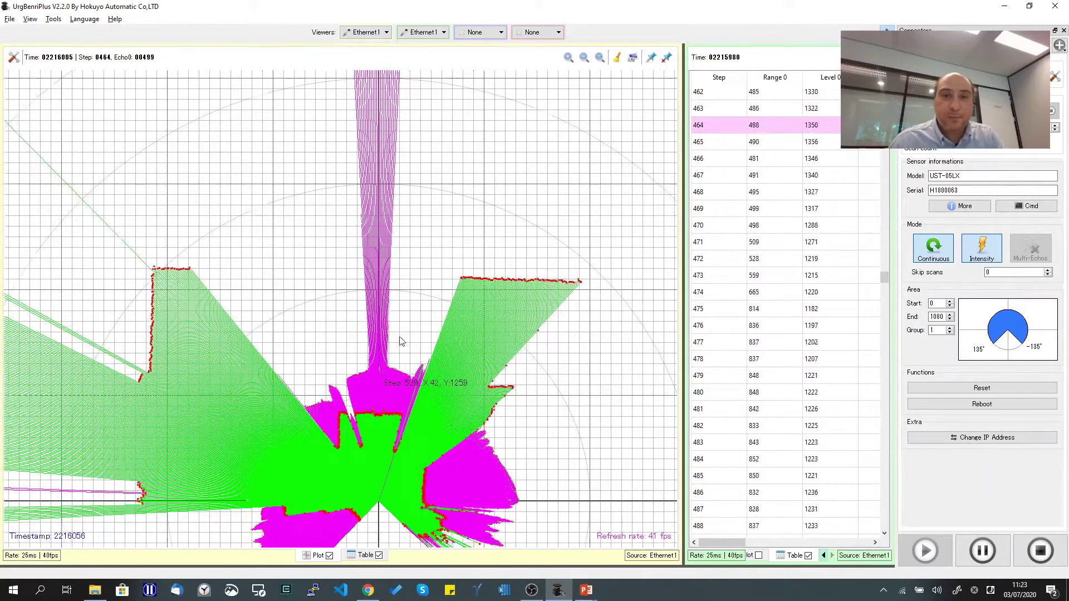
scroll(370, 380, up, 1)
drag(370, 380, 388, 316)
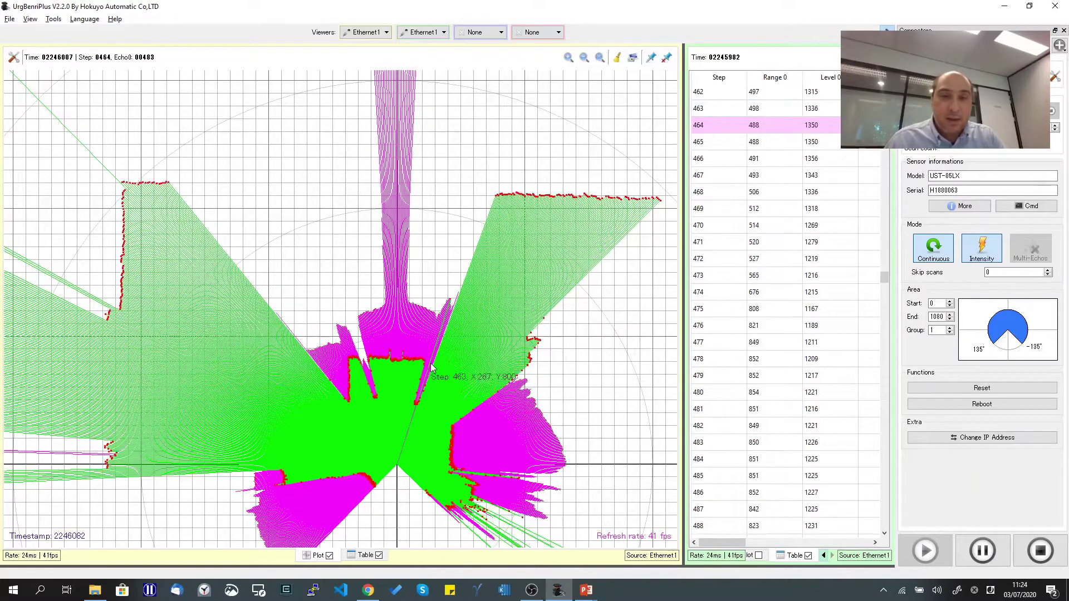
Step: Switch Chrome to the URG Network / Wiki / Home tab and scroll to its Contents list
click(362, 597)
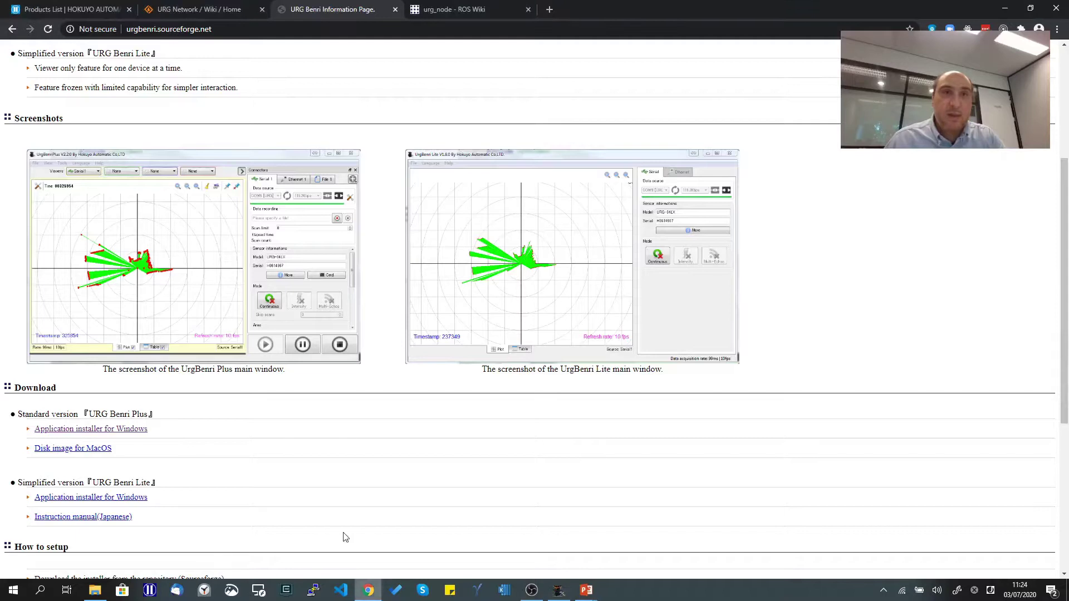
click(211, 13)
scroll(423, 140, up, 4)
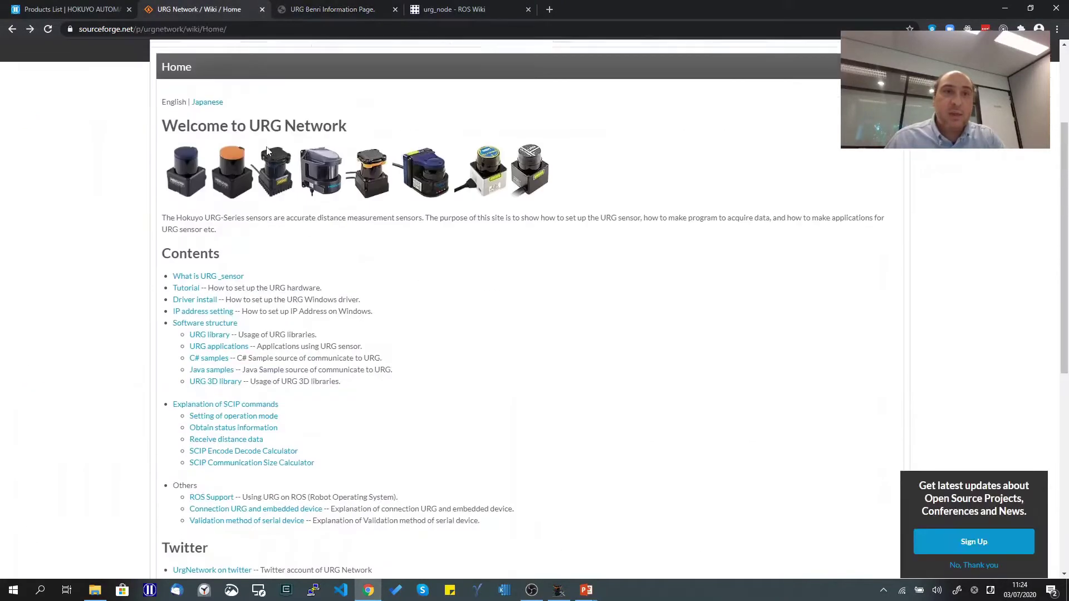
scroll(268, 151, up, 2)
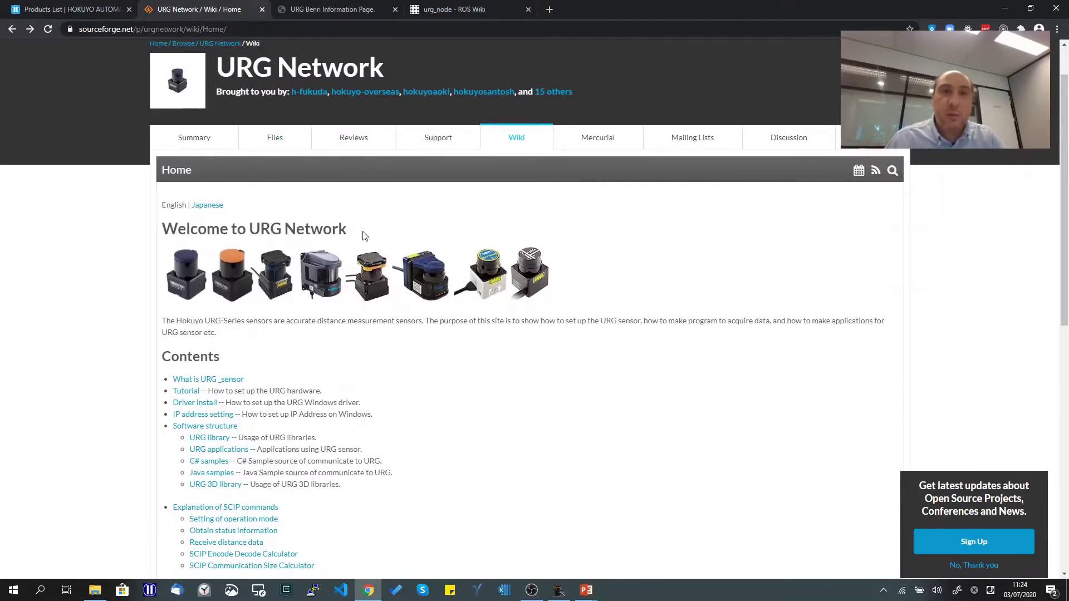
scroll(359, 230, up, 1)
scroll(335, 251, down, 1)
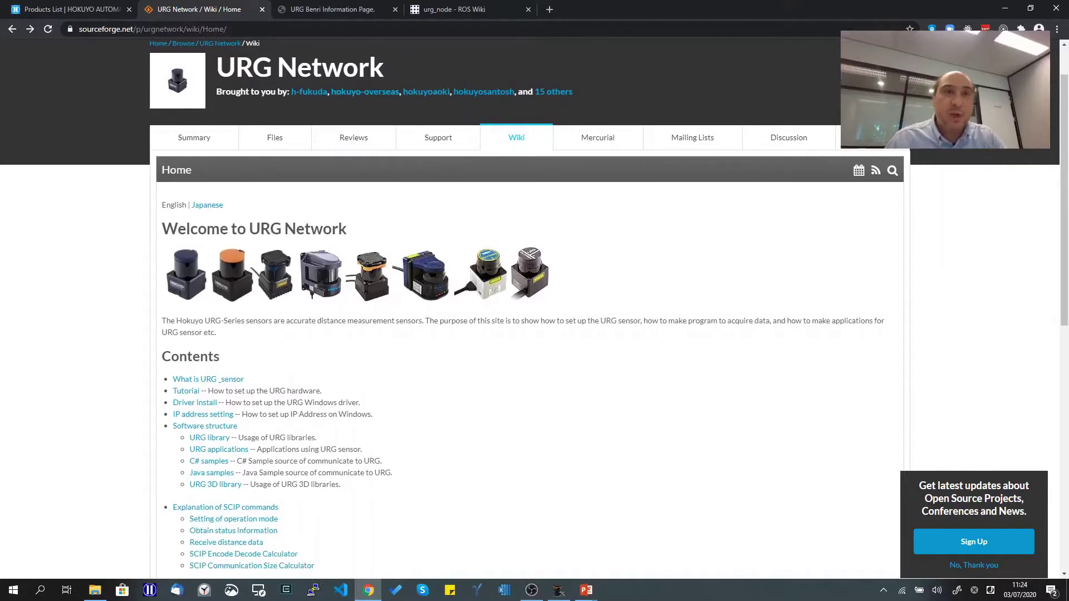
scroll(347, 302, down, 2)
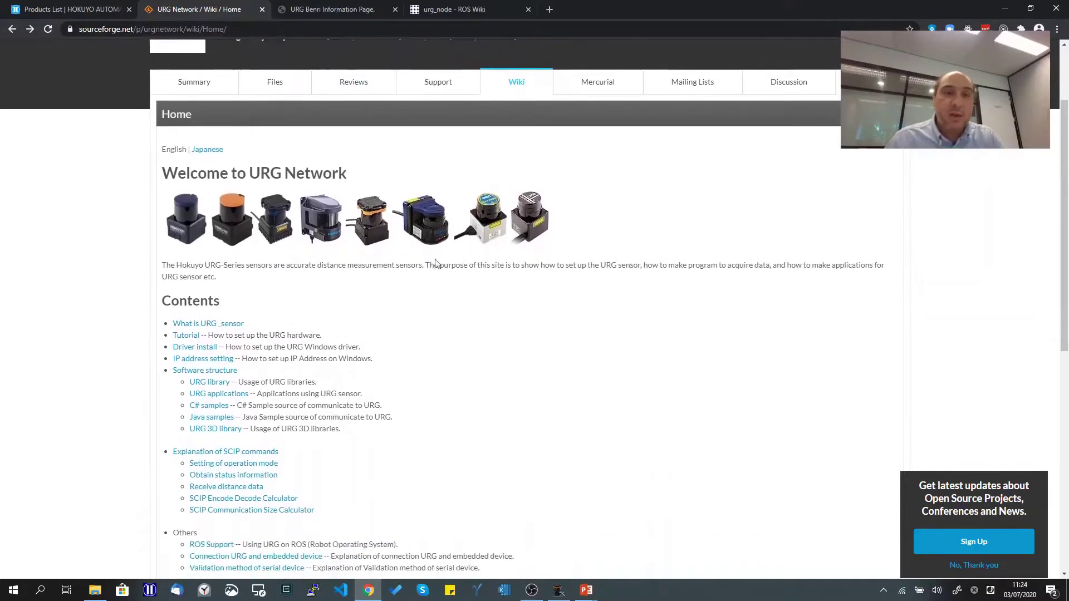
scroll(348, 302, down, 1)
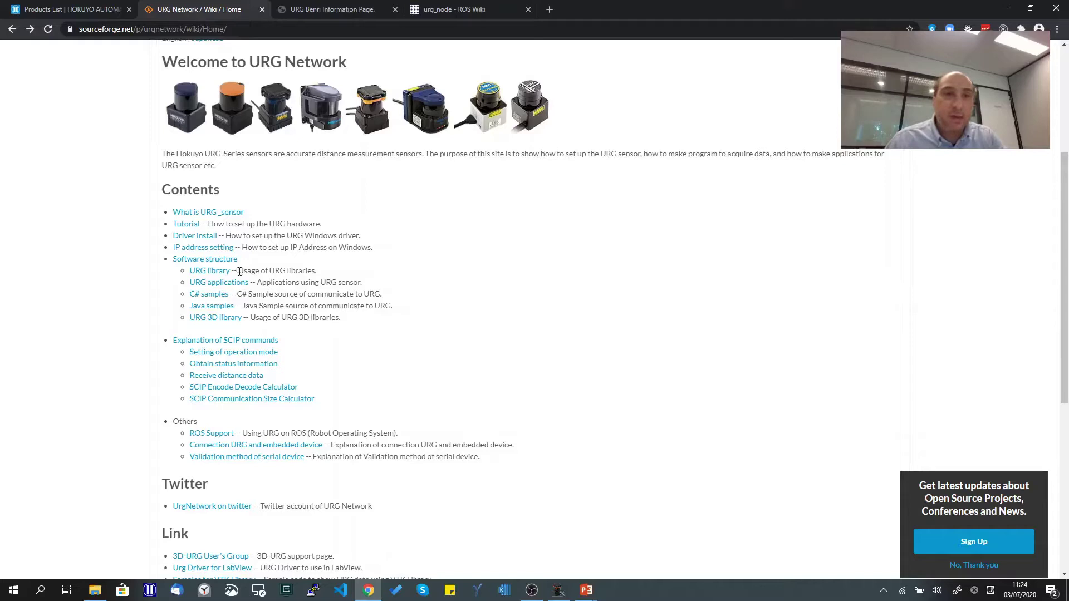
Step: Open the URG library document under Software structure, then go back to the wiki home
click(195, 273)
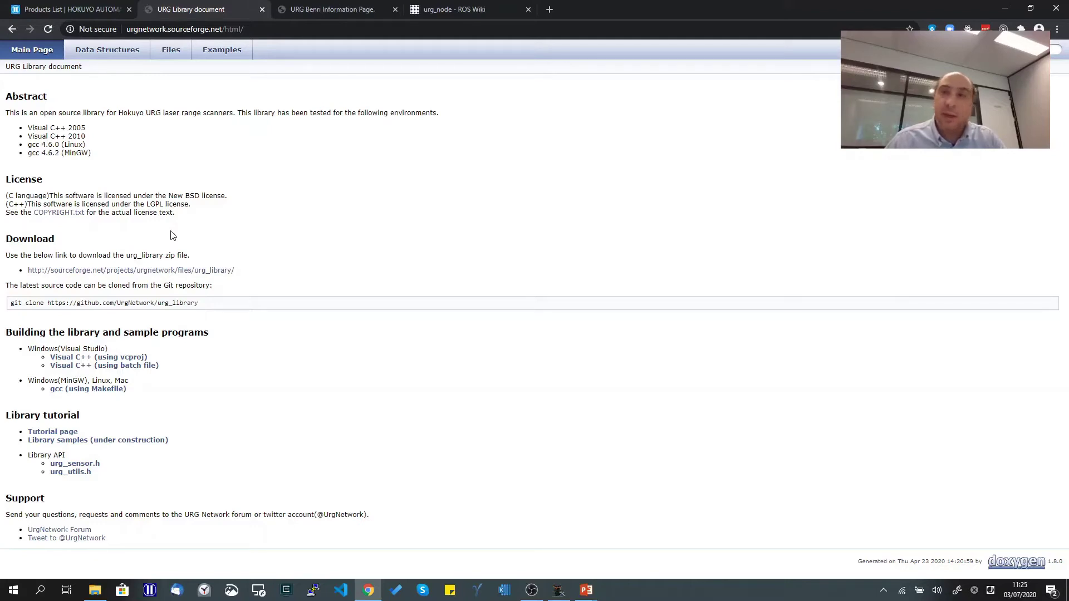
click(12, 30)
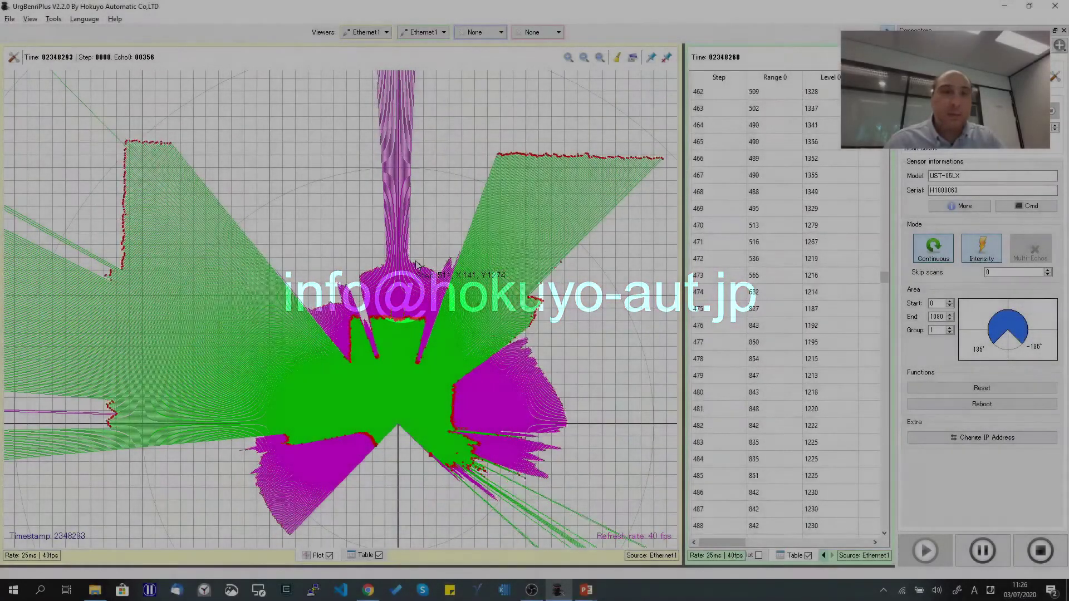
drag(416, 264, 390, 248)
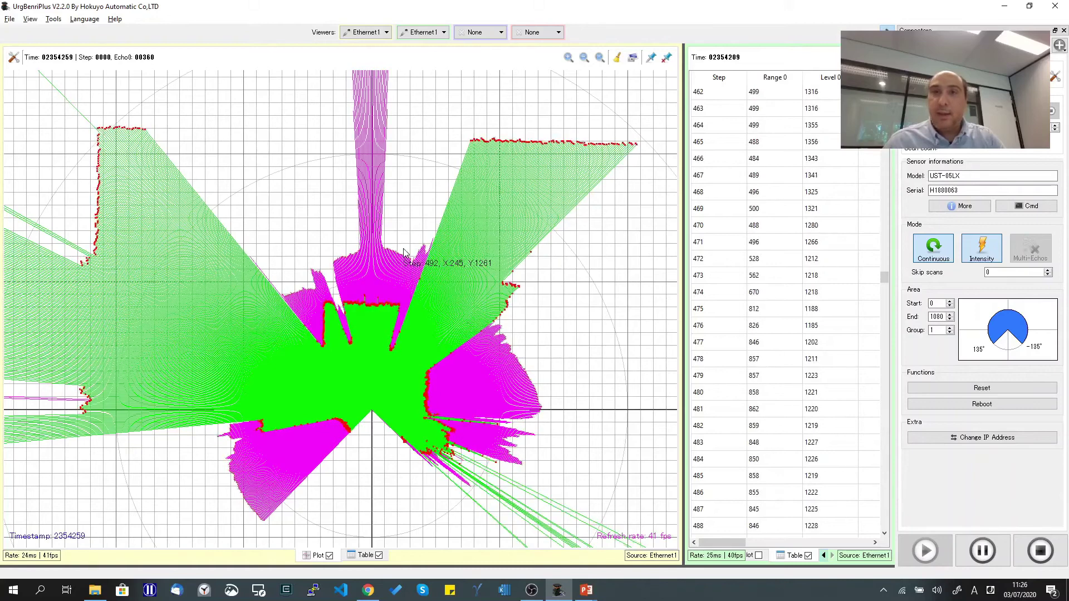